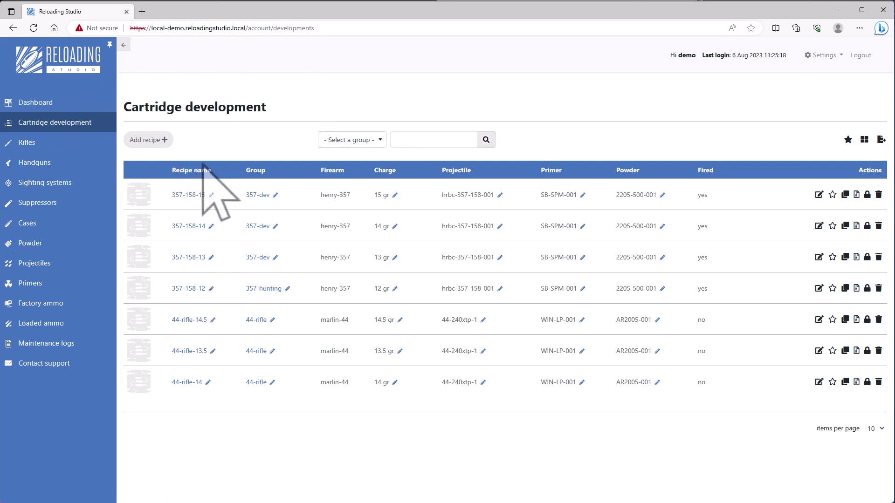
Step: Review the Performance section of recipe 357-158-12, and view the recipes in the 357-dev group
left_click(181, 289)
scroll(191, 298, "down", 7)
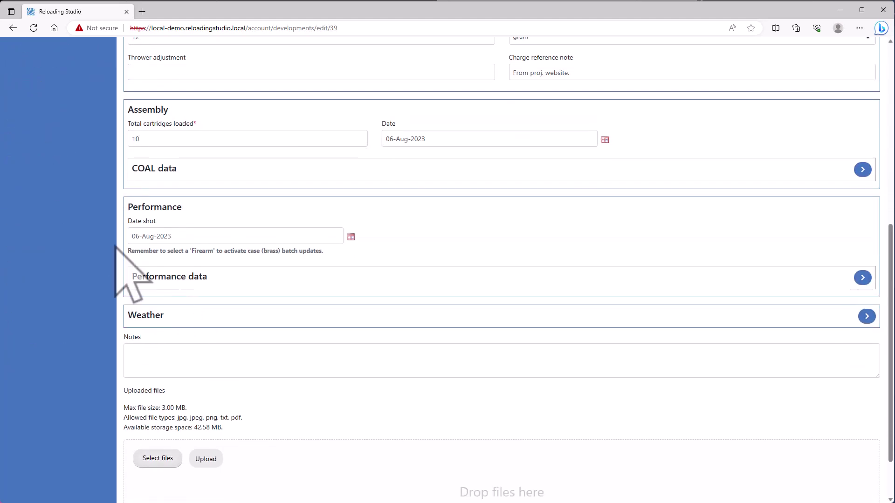
left_click_drag(125, 207, 185, 207)
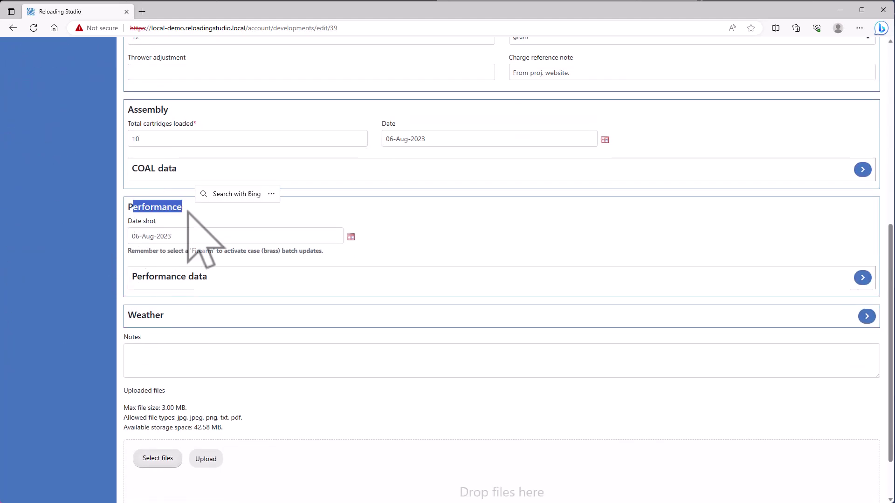
scroll(191, 214, "up", 8)
left_click(130, 107)
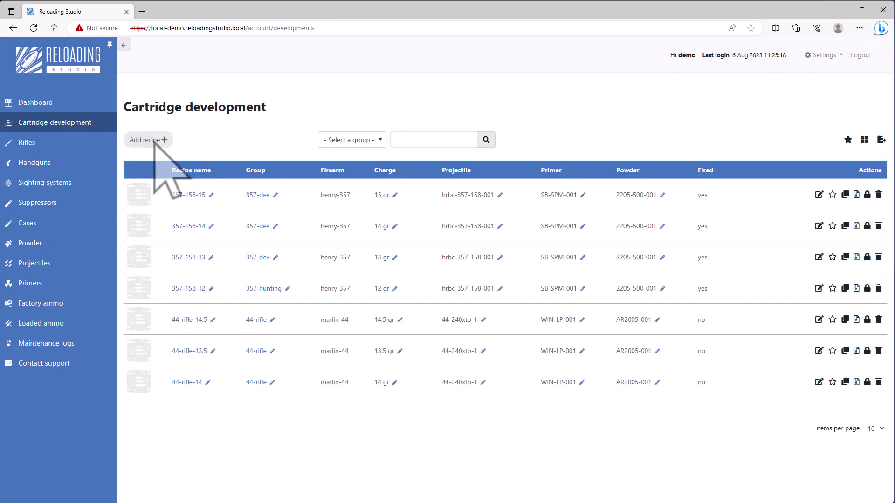
left_click(252, 195)
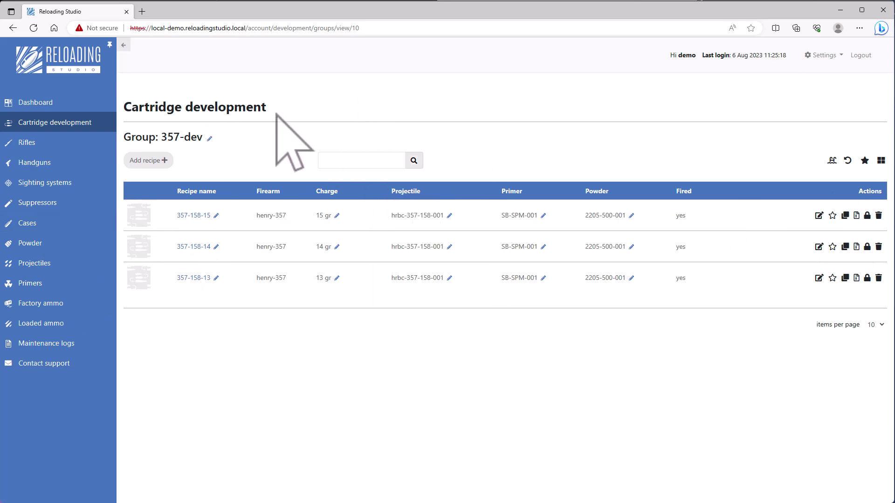
Step: Try to delete the henry-357 rifle from the rifles list and read the response
left_click(33, 144)
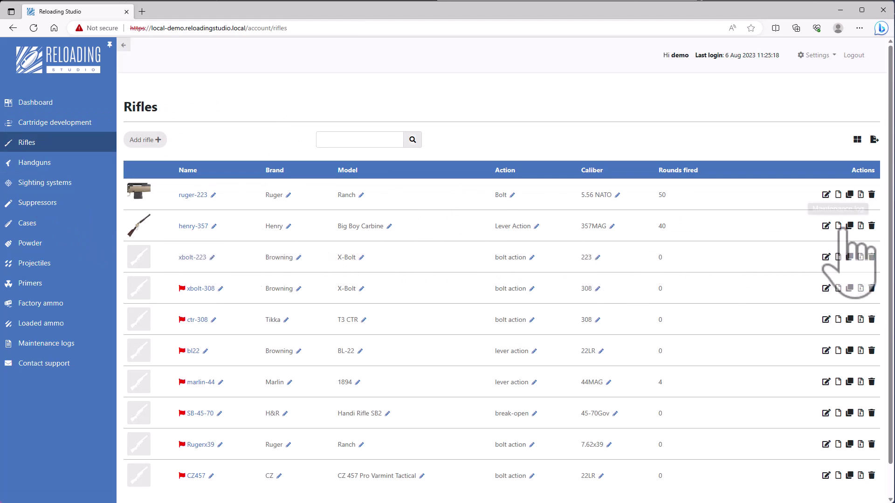
left_click(871, 227)
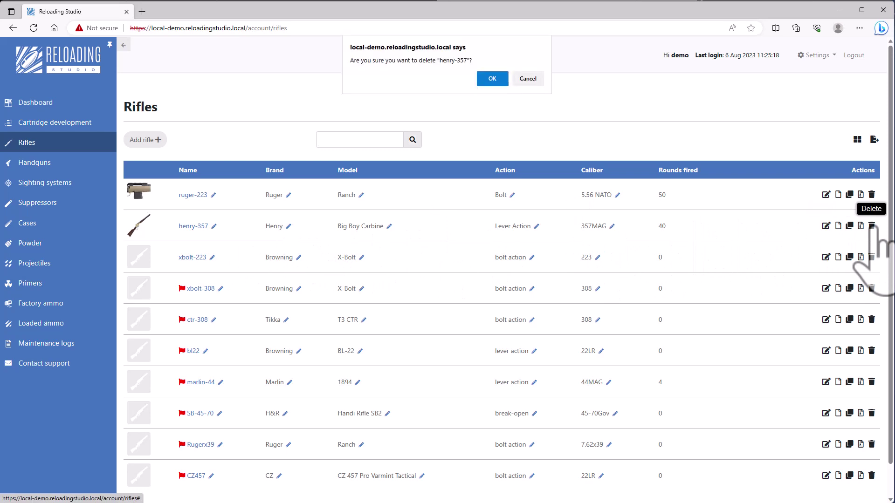
left_click(487, 79)
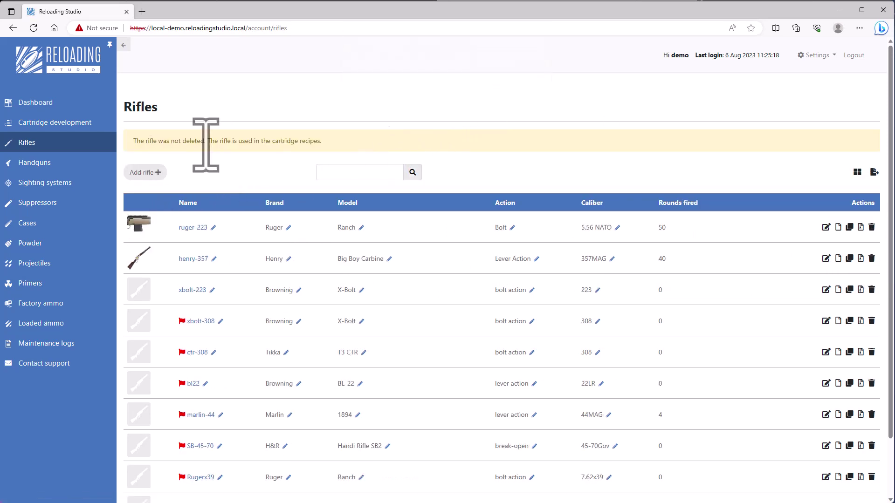
left_click_drag(193, 144, 336, 144)
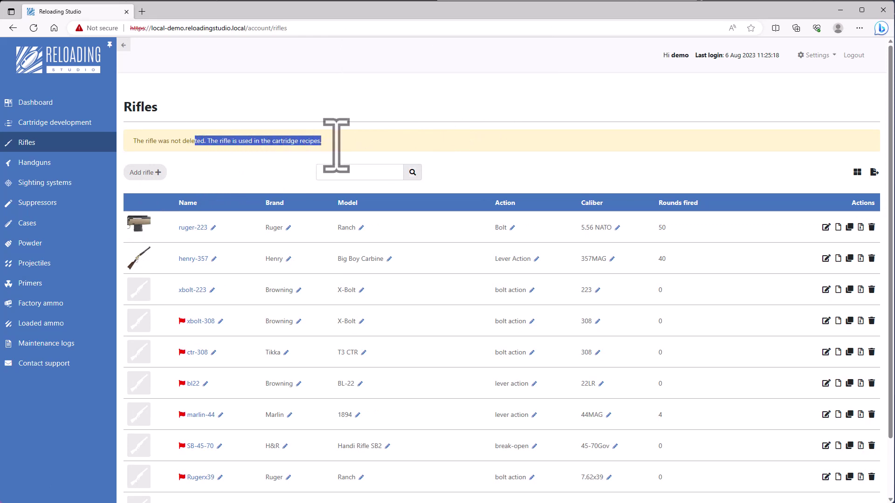
left_click(286, 138)
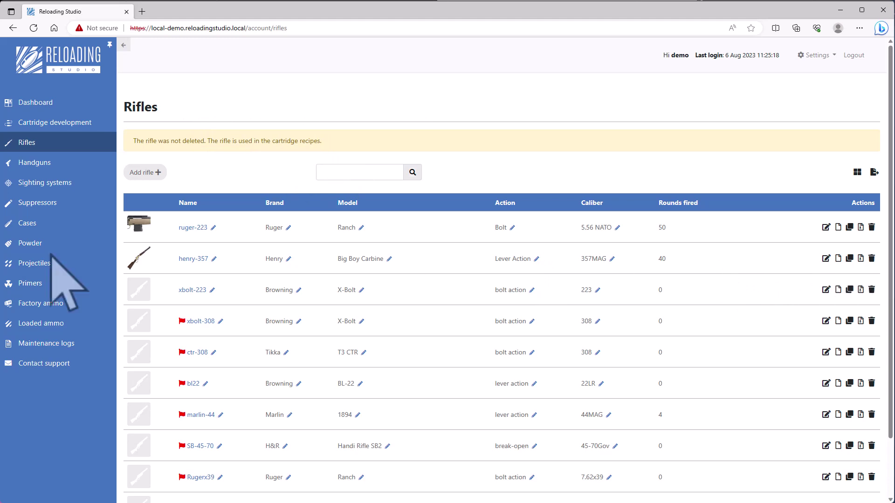
Step: Try to delete the case batch 357-OF-002 from the cases list
left_click(34, 224)
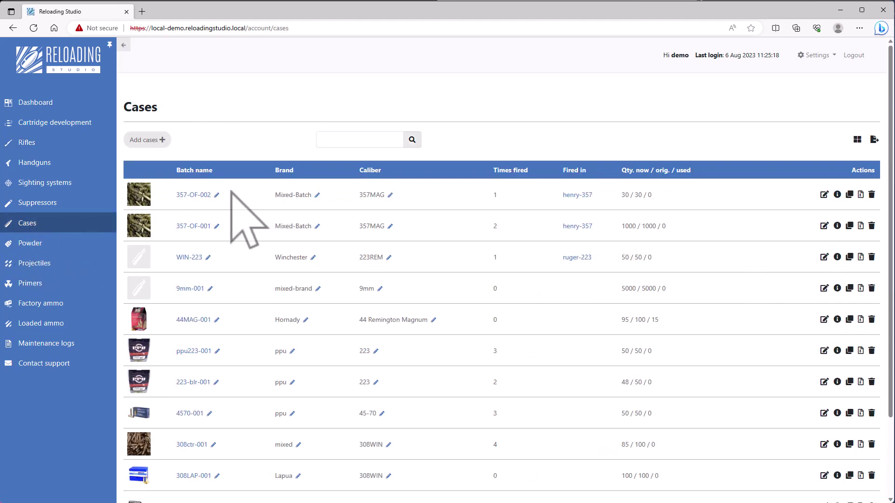
left_click(871, 194)
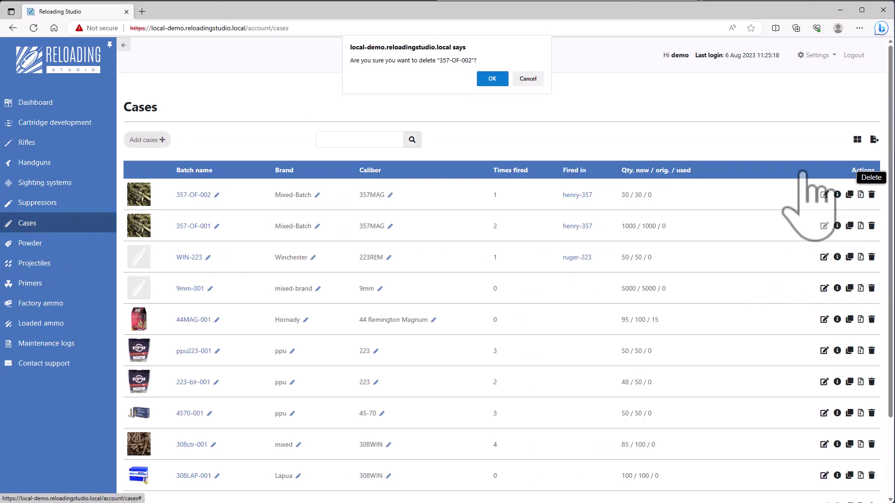
left_click(488, 78)
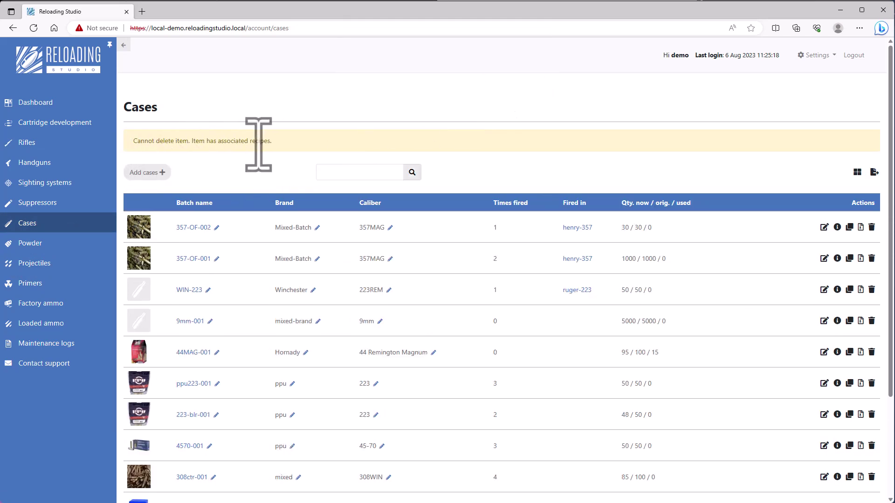
Step: Look up which recipes use case batch 357-OF-002, view recipe 357-158-15, and return to the recipe list
left_click(837, 228)
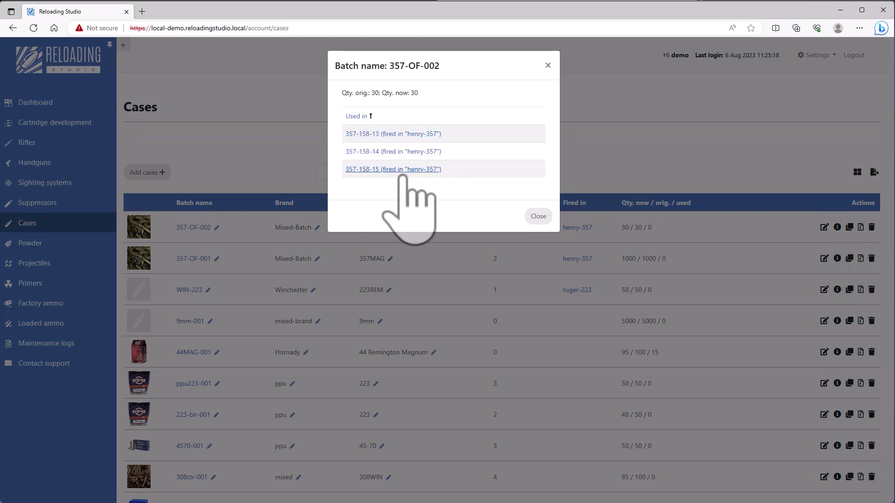
left_click(401, 170)
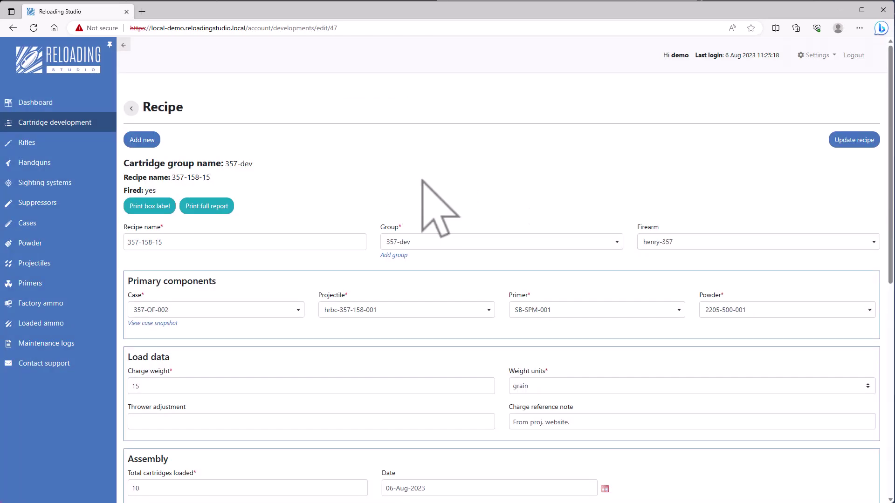
left_click(131, 109)
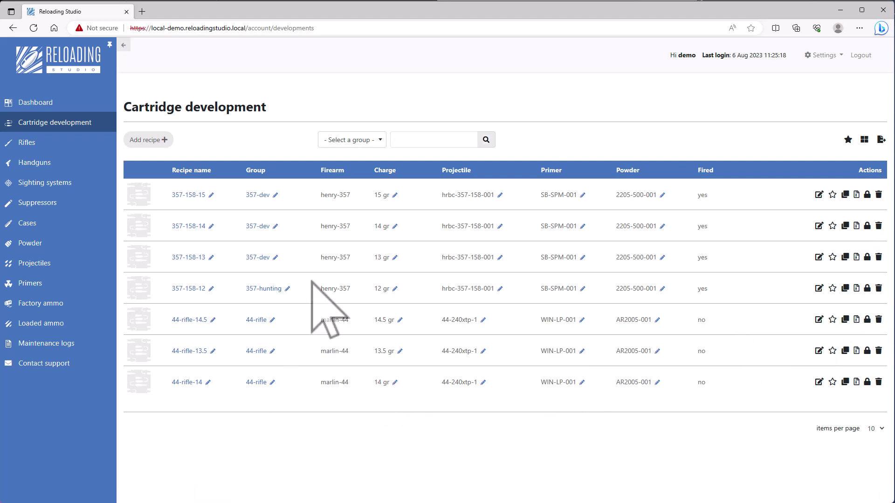
Step: Check the rounds fired for the henry-357 rifle, and delete recipe 357-158-15 from the 357-dev group
left_click(258, 194)
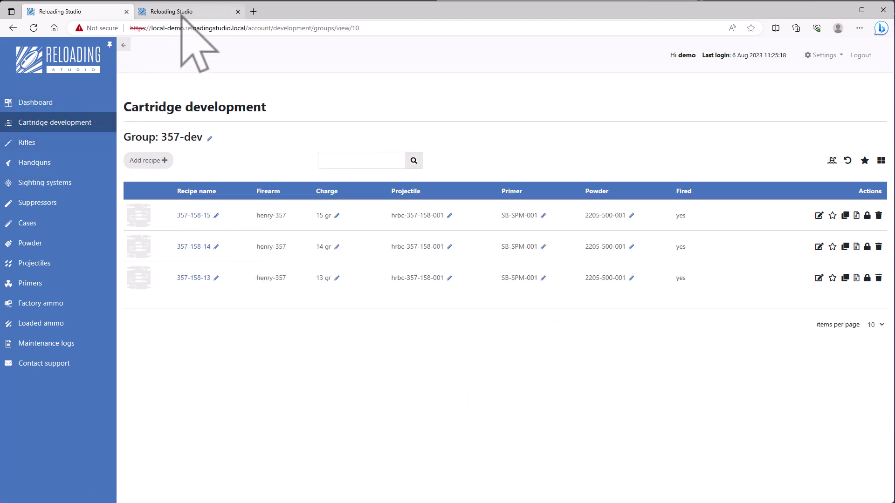
left_click(182, 14)
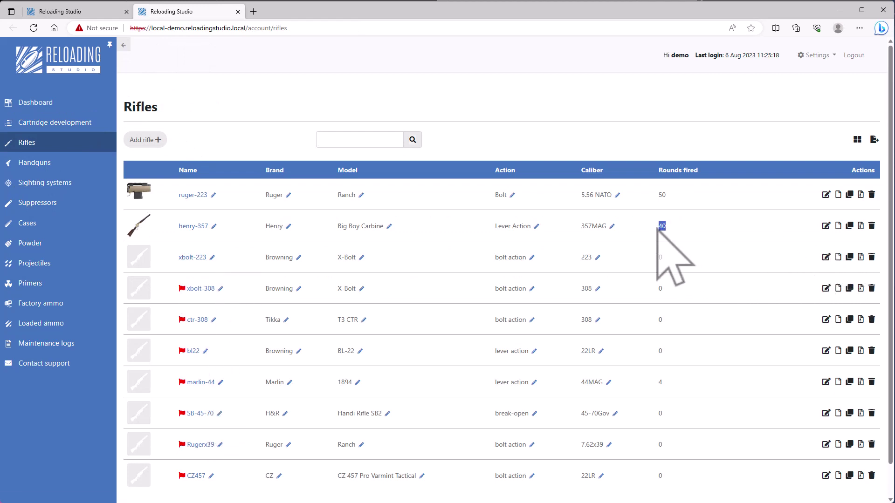
left_click(88, 12)
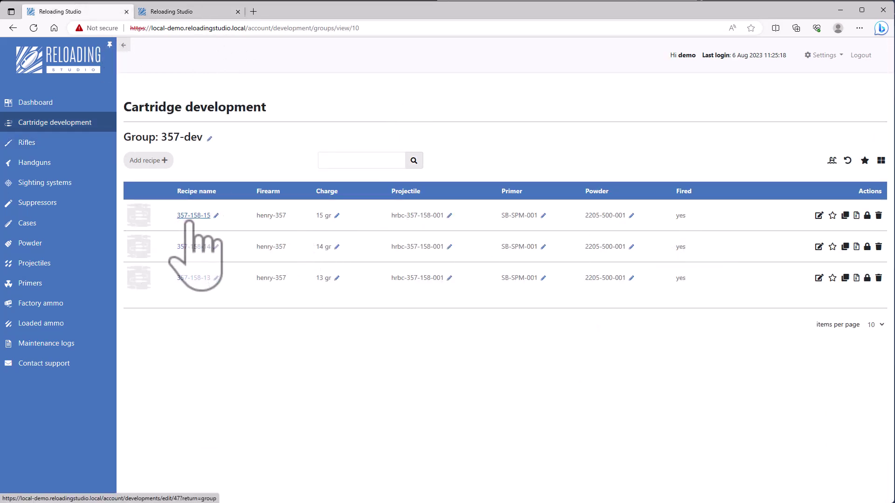
left_click(878, 216)
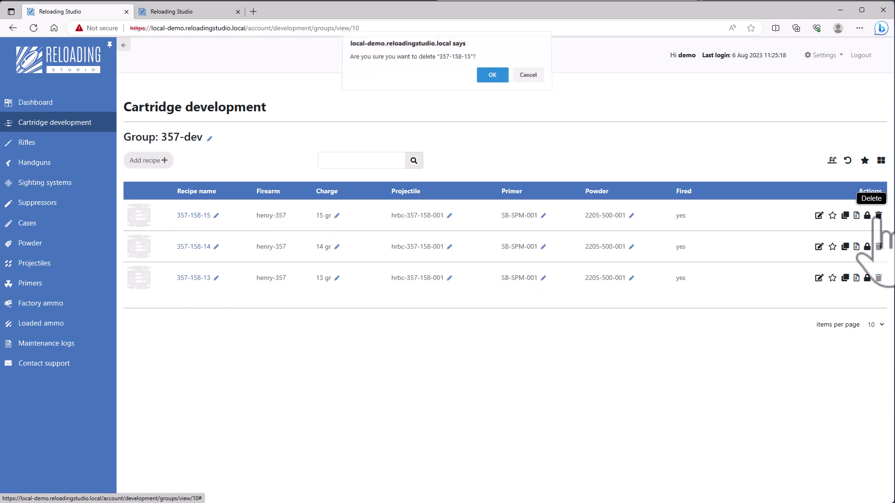
left_click(484, 84)
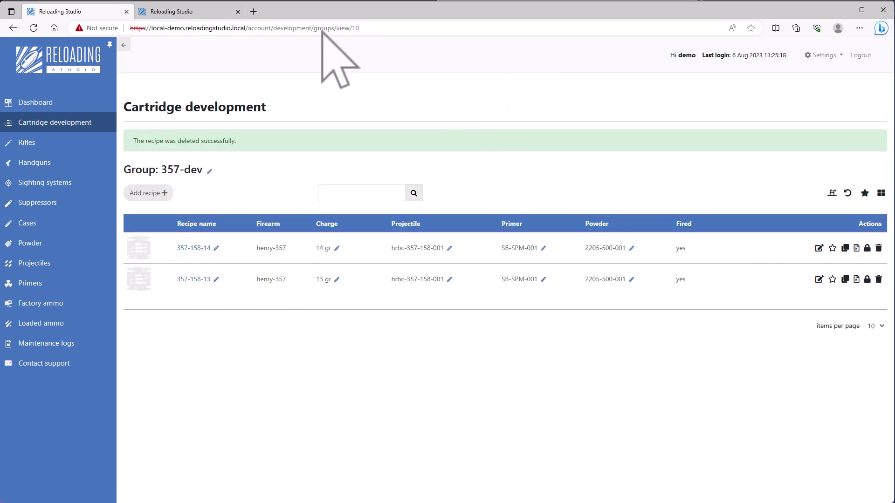
Step: Recheck the rounds fired for the henry-357 rifle and return to the 357-dev group
left_click(178, 14)
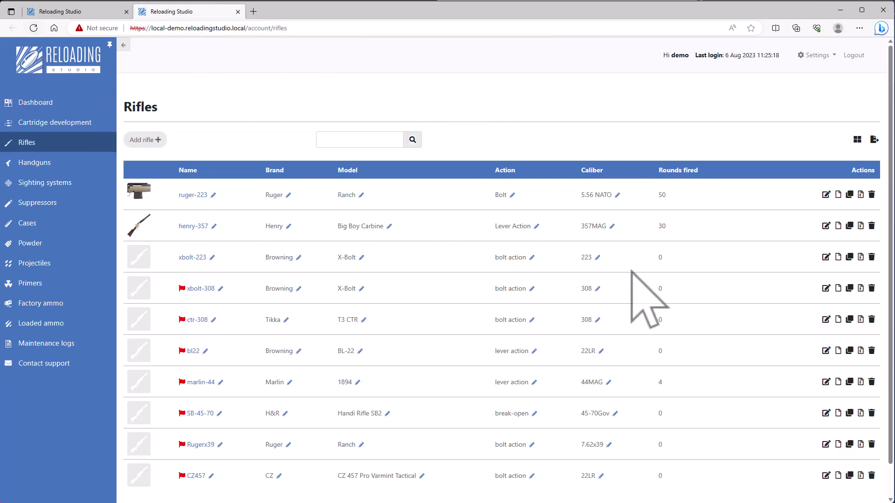
left_click_drag(671, 226, 642, 227)
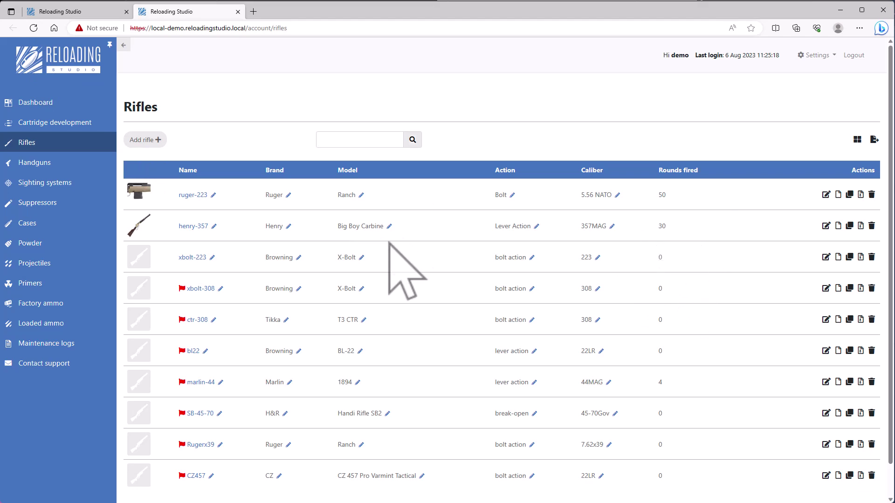
left_click(77, 12)
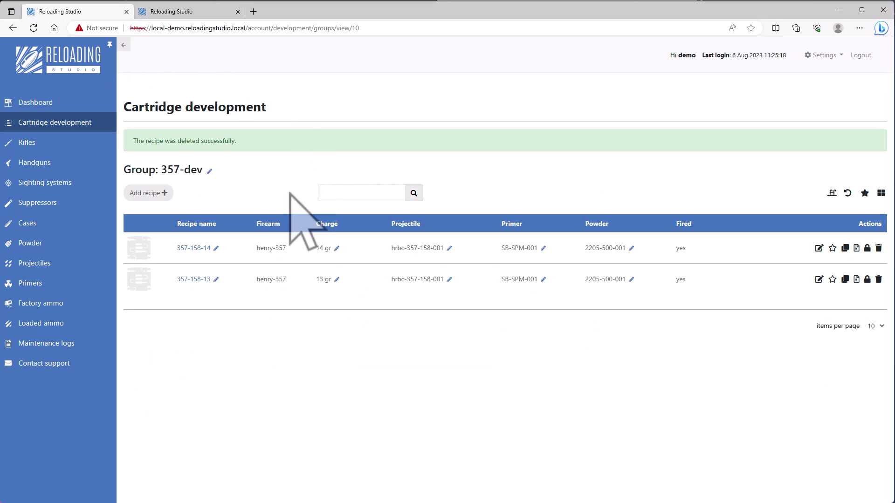
left_click(37, 223)
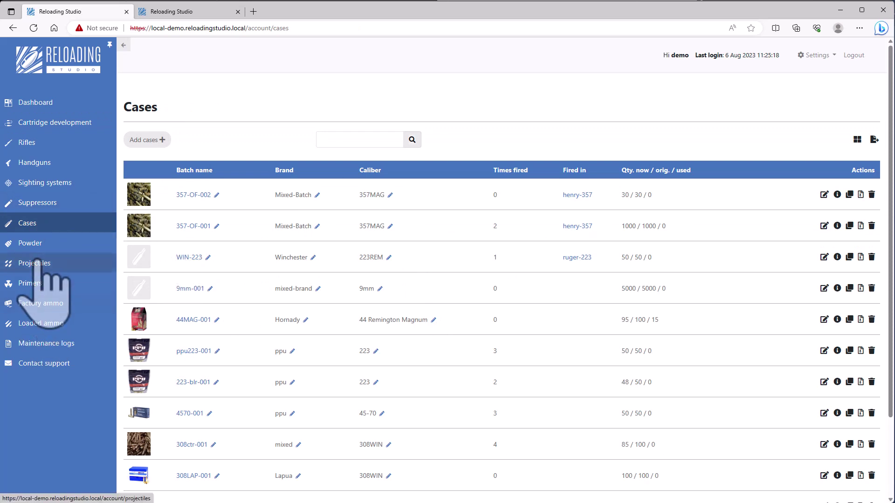
left_click(23, 250)
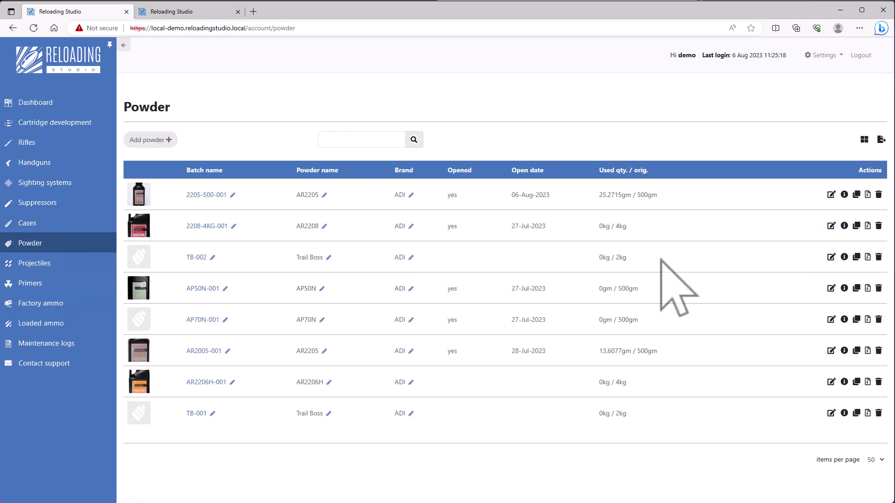
left_click_drag(599, 195, 633, 196)
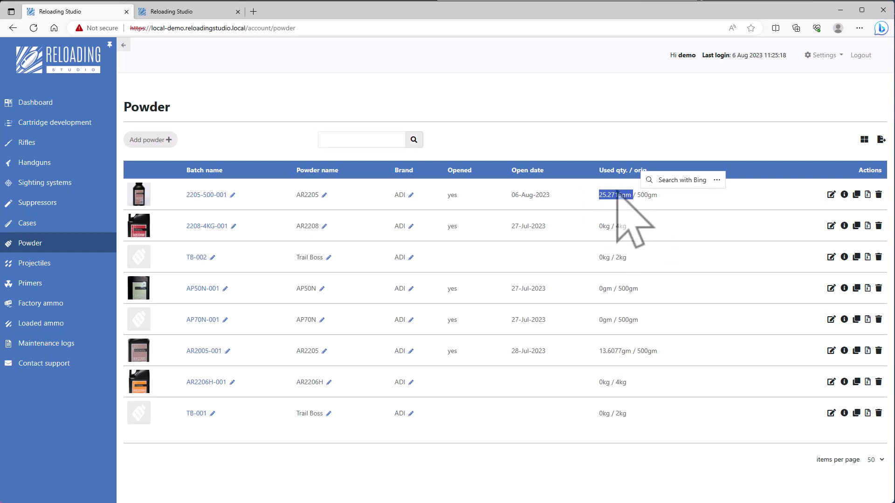
Step: Mark recipes 357-158-14 and 44-rifle-14.5 as favorites, and review the favorites list before returning to all recipes
left_click(72, 123)
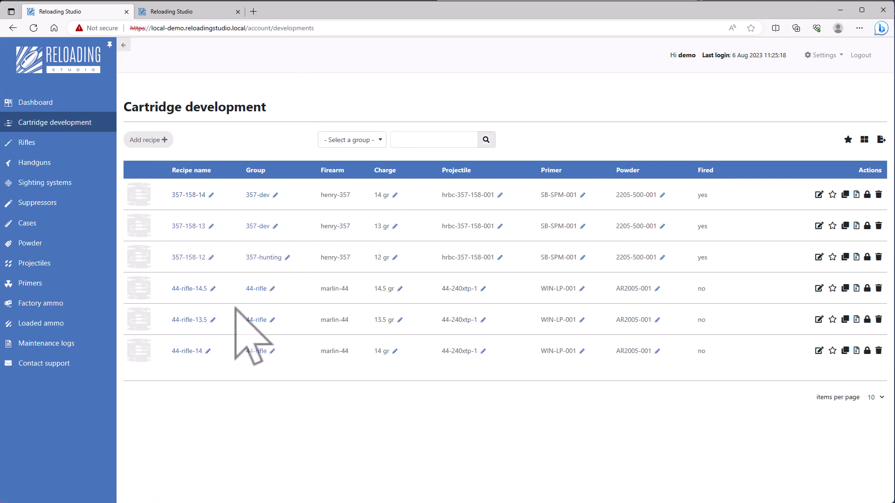
left_click(256, 197)
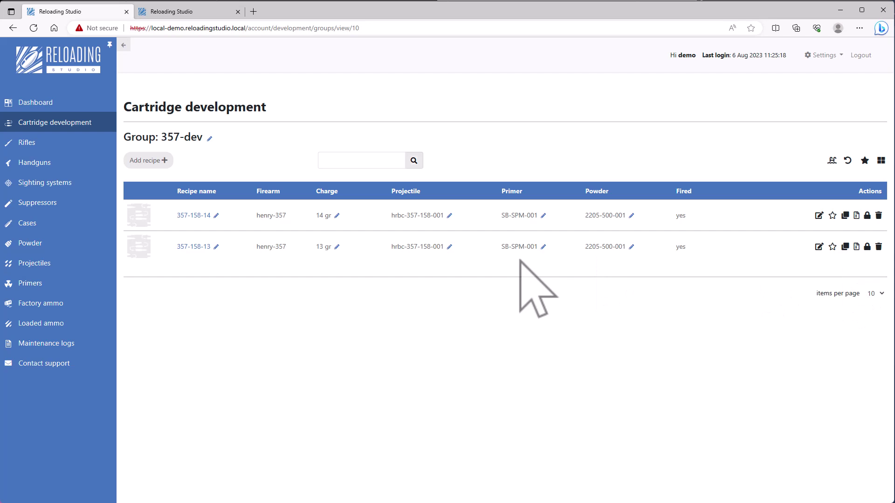
left_click(832, 216)
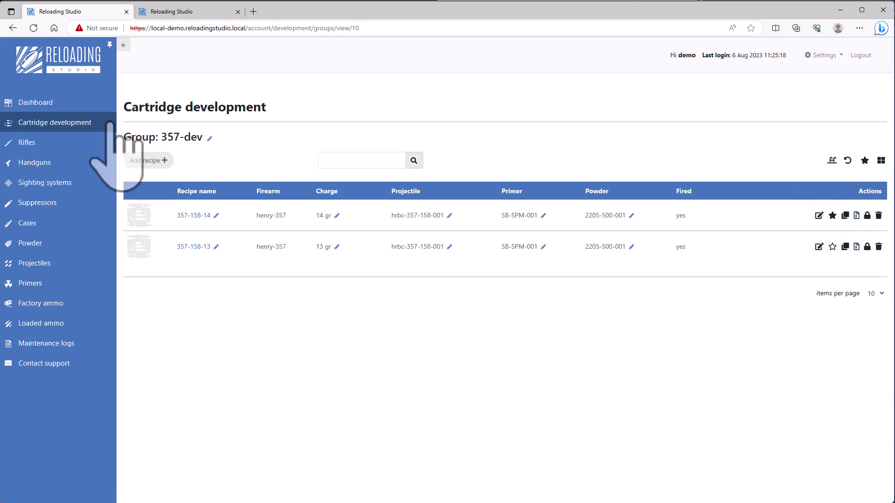
left_click(61, 128)
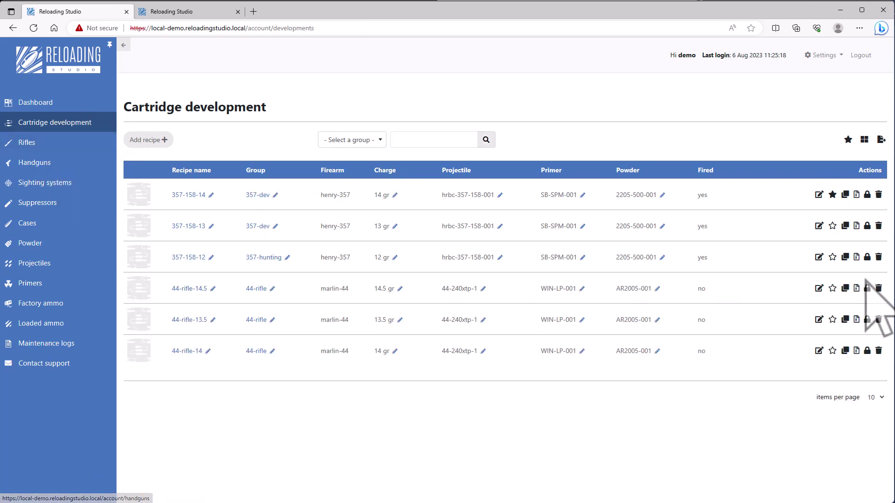
left_click(832, 288)
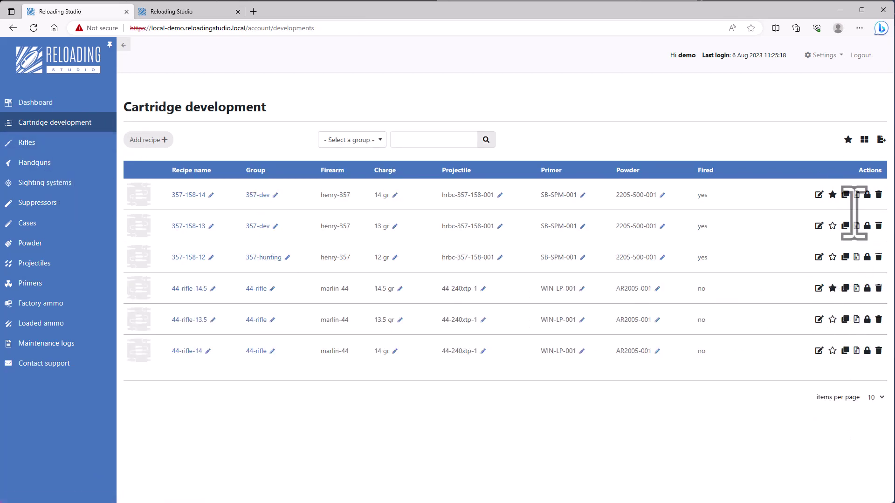
left_click(847, 140)
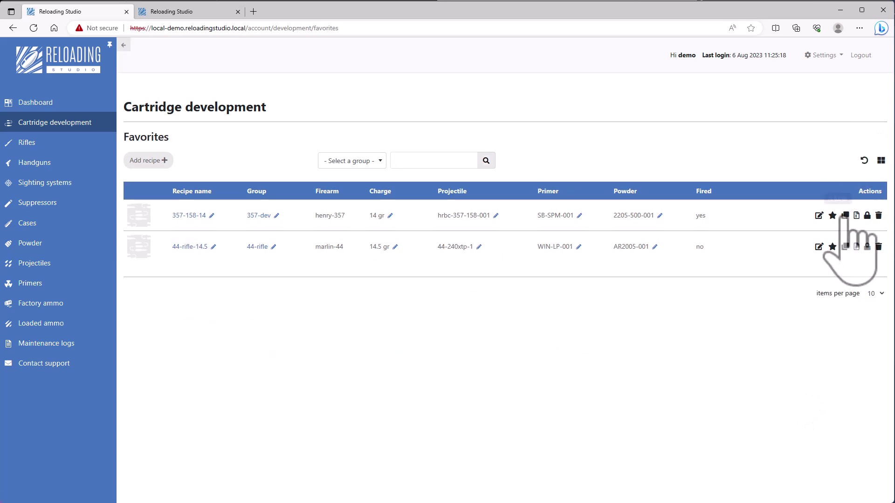
left_click(863, 160)
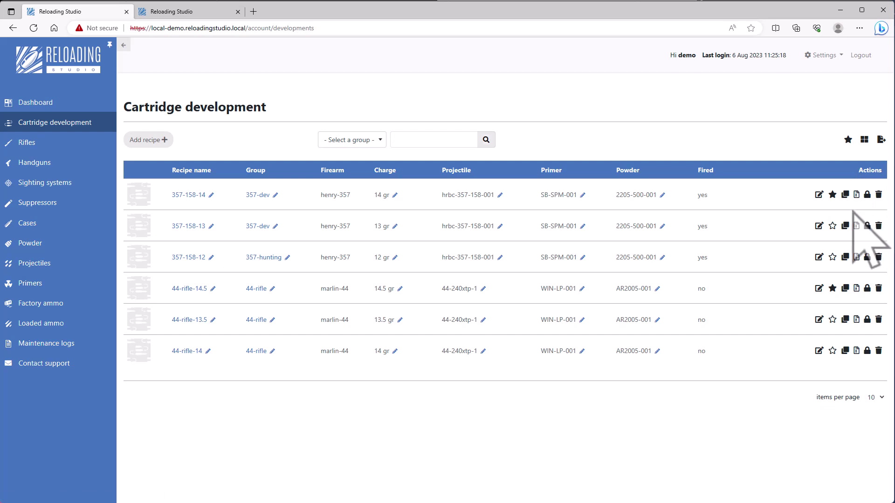
Step: Lock recipe 357-158-14 and confirm the lock
left_click(866, 196)
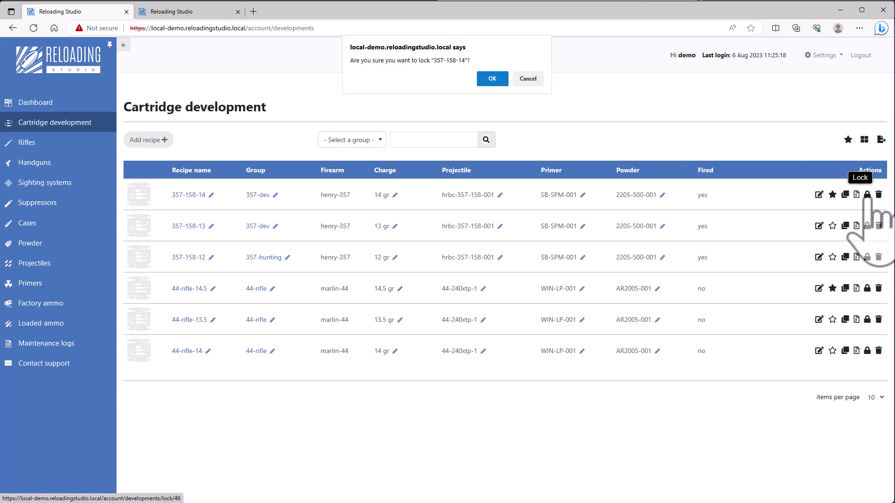
left_click(489, 80)
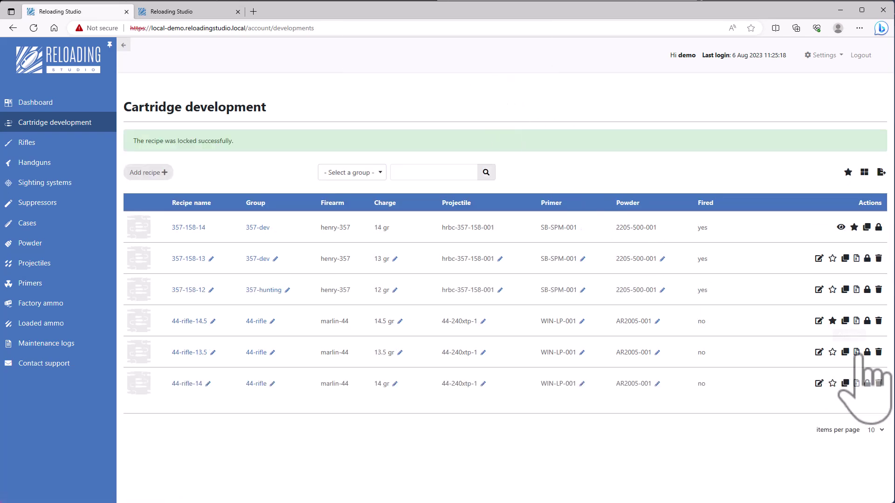
Step: Lock recipe 44-rifle-14.5 and confirm the lock
left_click(866, 321)
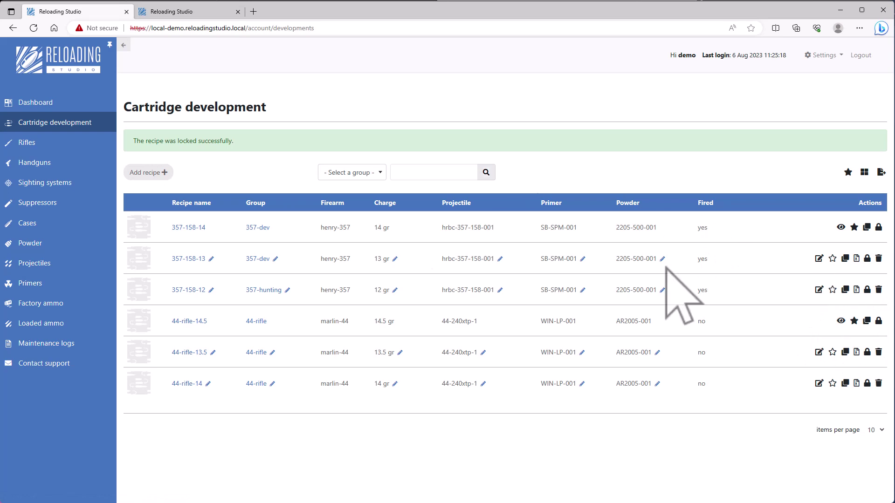
Step: Review the details of locked recipe 357-158-14 and return to all recipes
left_click(839, 228)
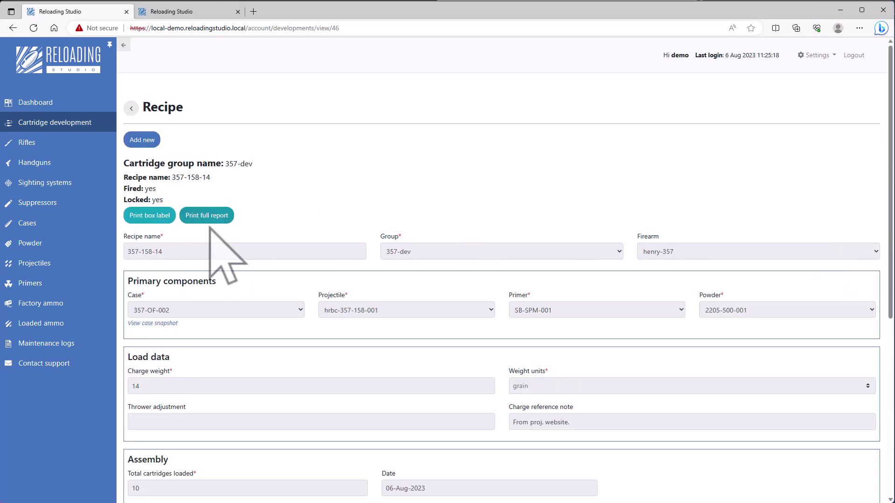
scroll(212, 219, "down", 4)
scroll(295, 334, "up", 4)
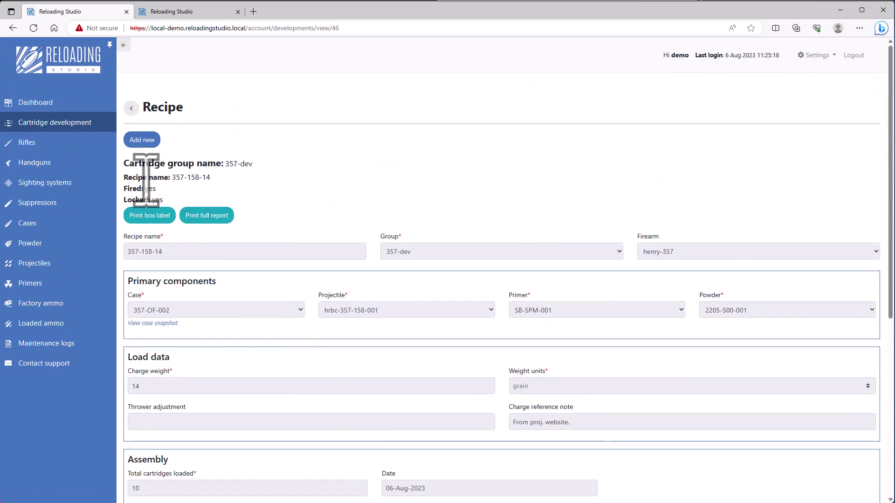
left_click(129, 108)
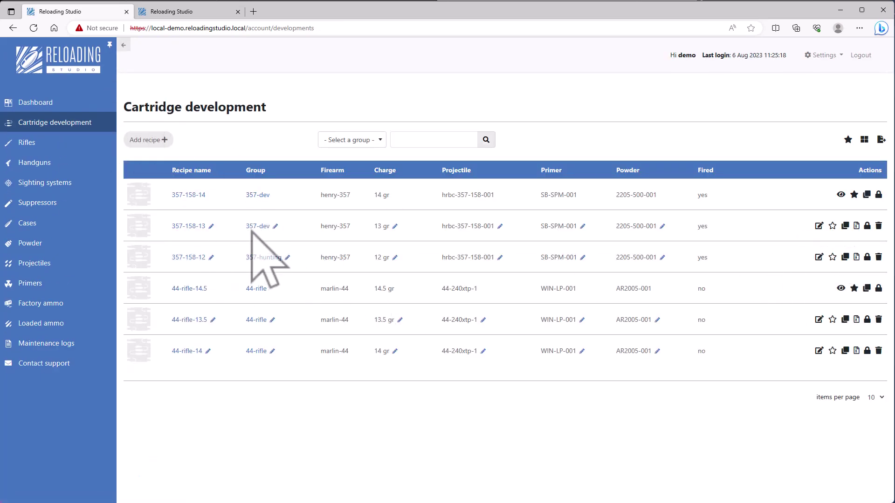
Step: Archive recipe 357-158-13 from the 357-dev group and confirm
left_click(252, 196)
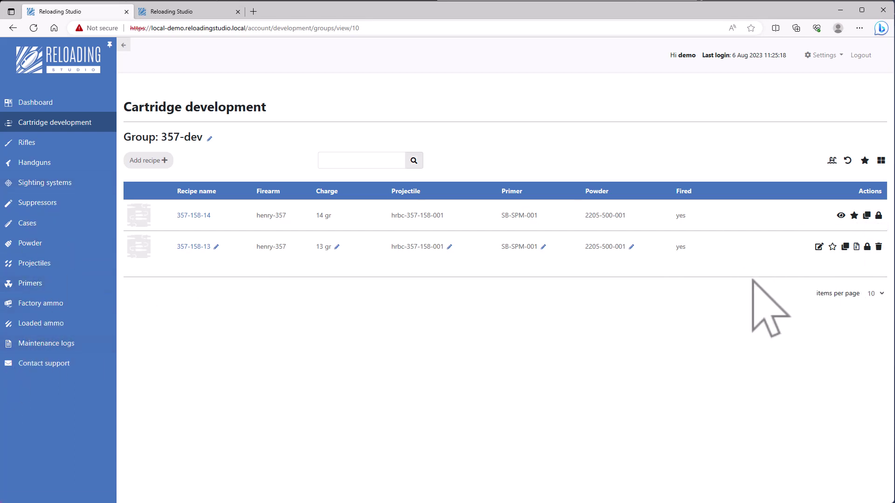
left_click(856, 246)
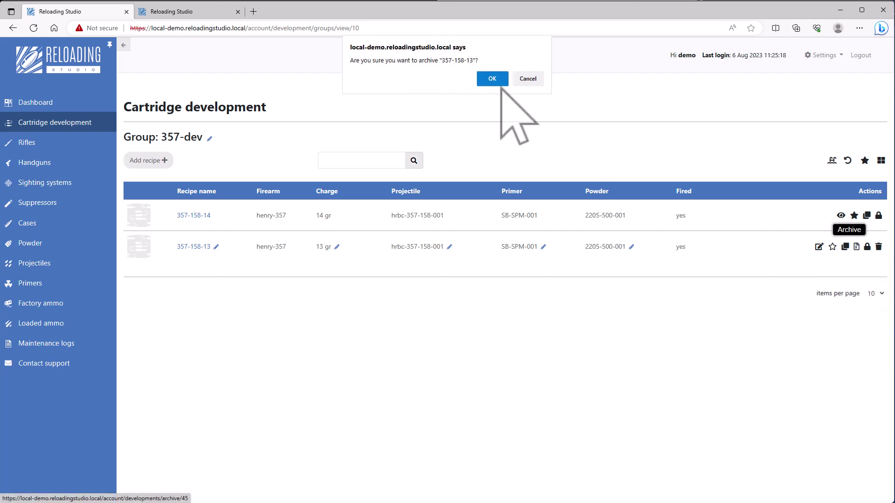
left_click(490, 75)
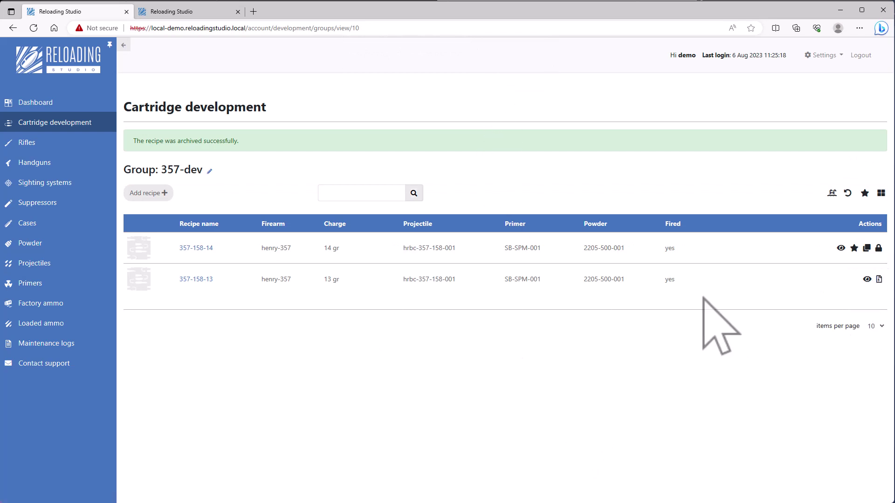
Step: Restore the archived recipe 357-158-13, and archive it again, confirming both actions
left_click(878, 279)
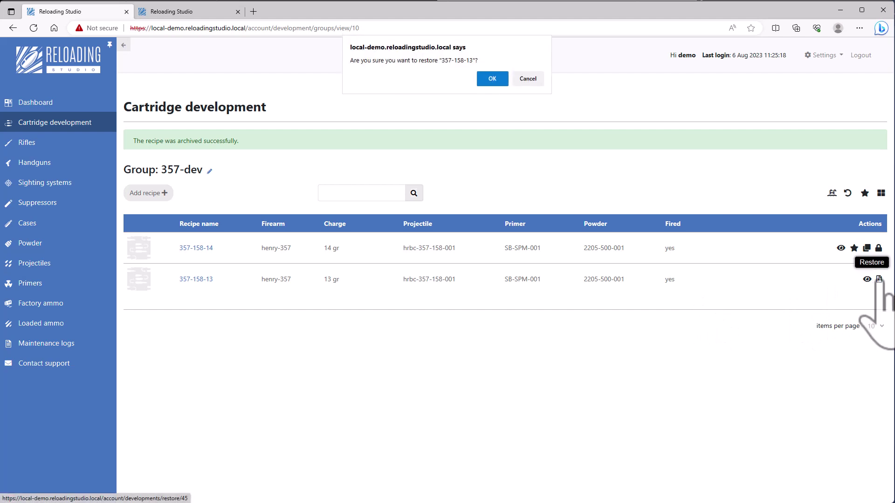
left_click(496, 78)
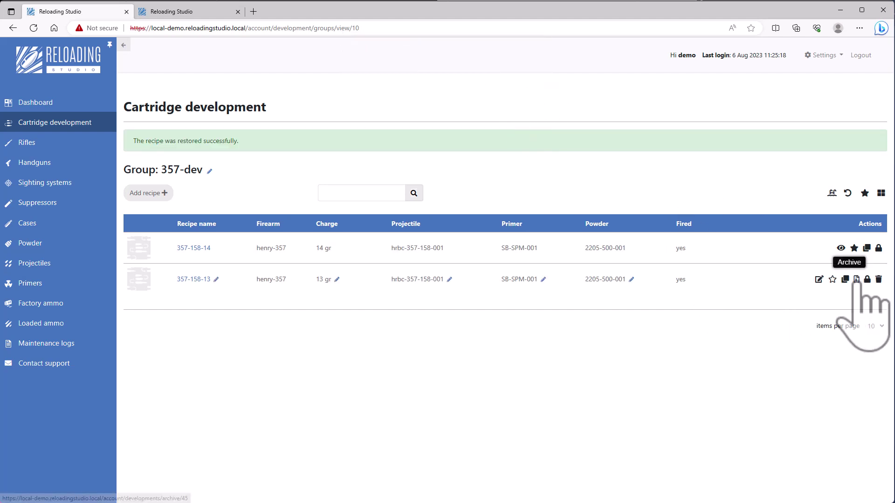
left_click(856, 279)
left_click(492, 79)
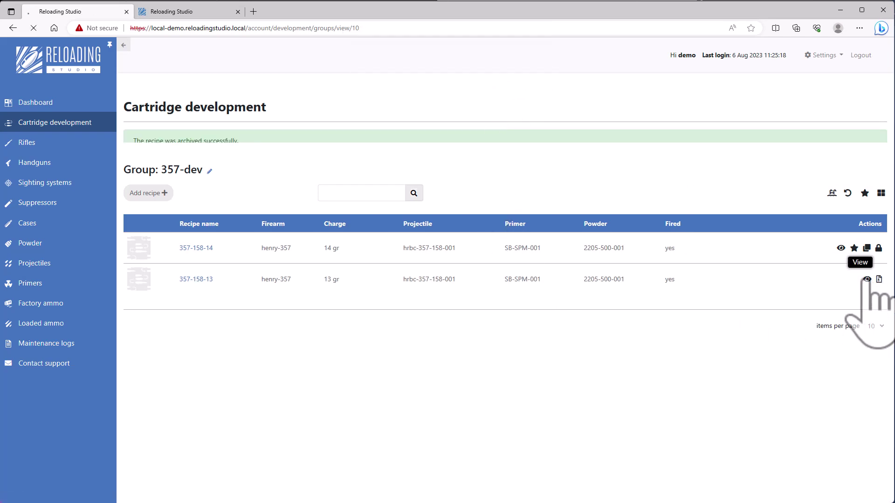
Step: Review the full details of archived recipe 357-158-13 and return to all recipes
left_click(867, 279)
scroll(309, 290, "down", 5)
scroll(300, 275, "up", 6)
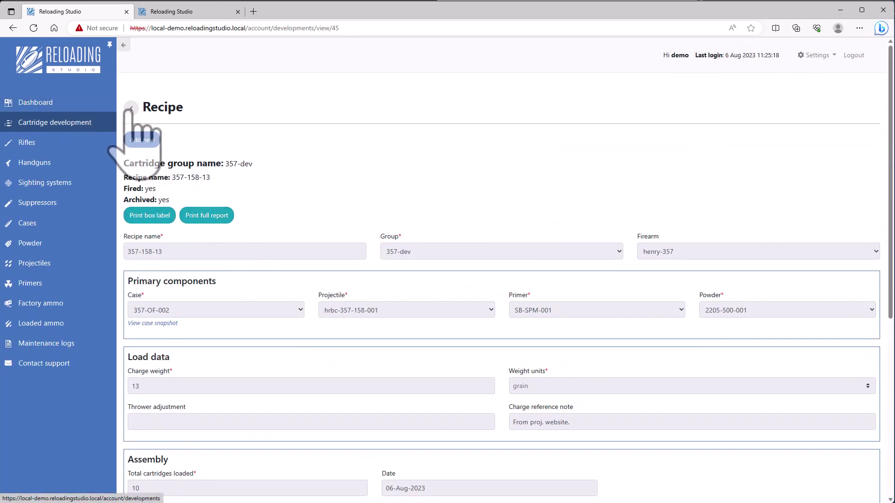
scroll(290, 340, "down", 6)
scroll(289, 343, "up", 6)
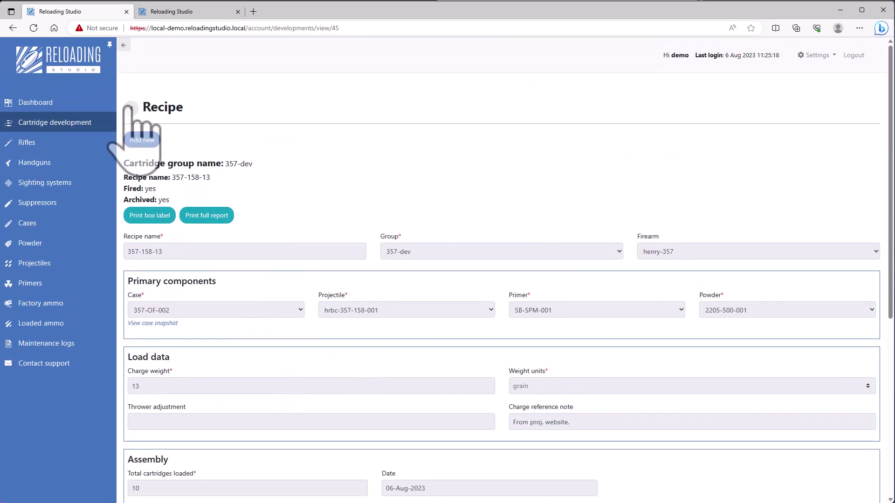
left_click(130, 108)
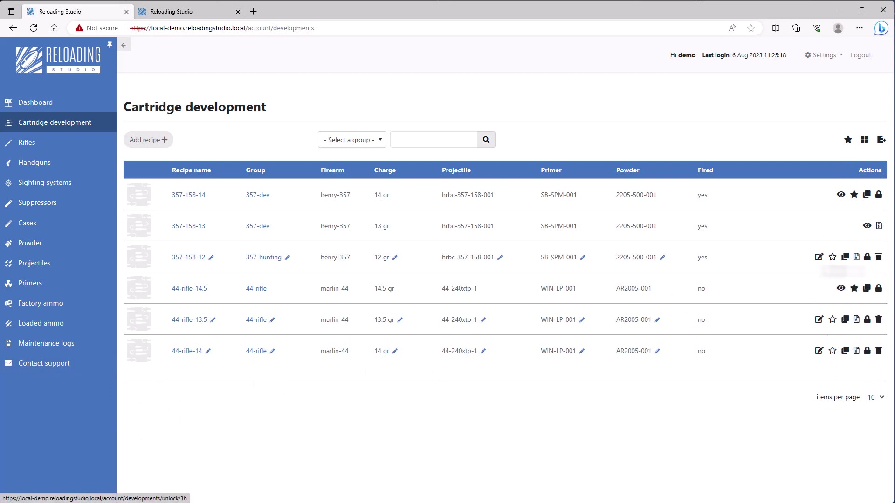
Step: Clone the favorite recipe 357-158-14 from the favorites list, confirm, and return to all recipes
left_click(43, 125)
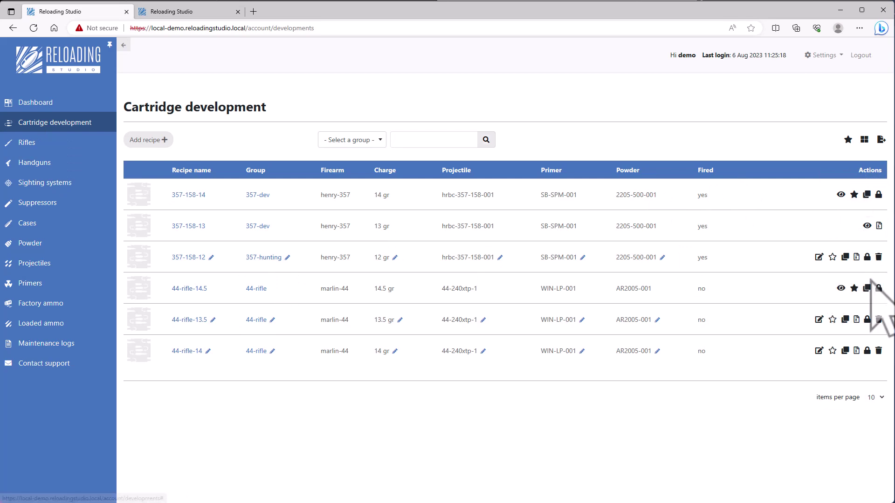
left_click(847, 139)
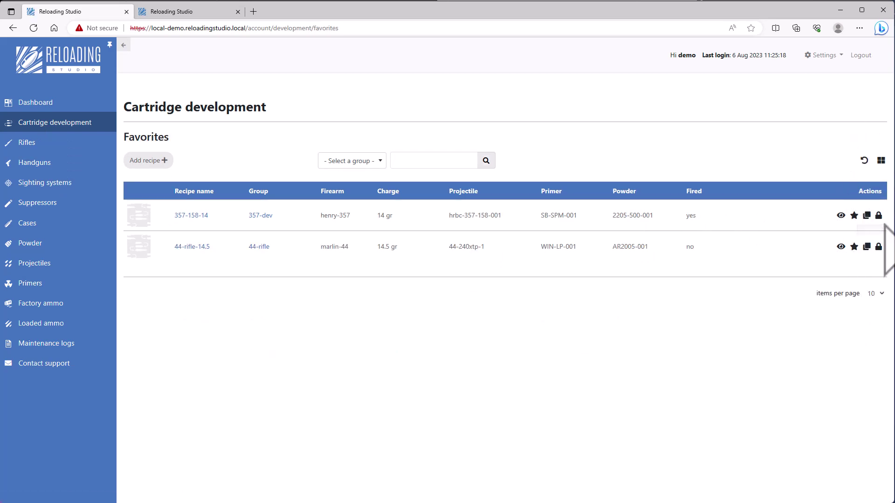
left_click(866, 216)
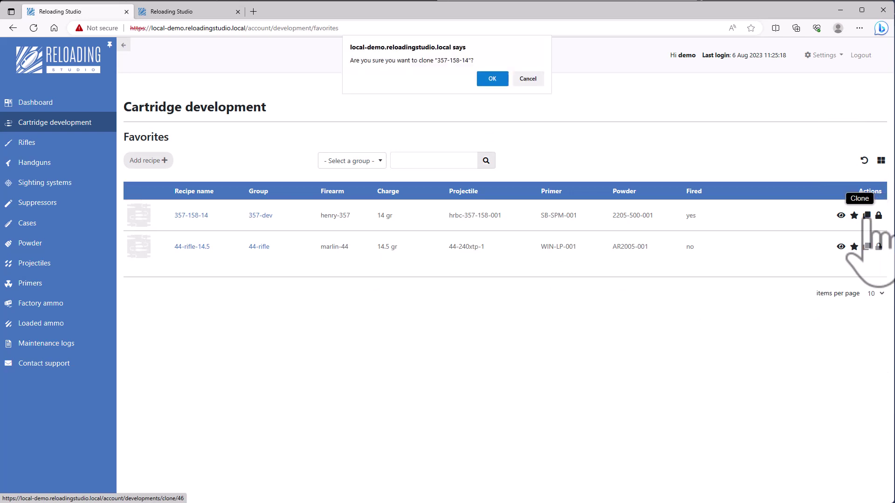
left_click(487, 82)
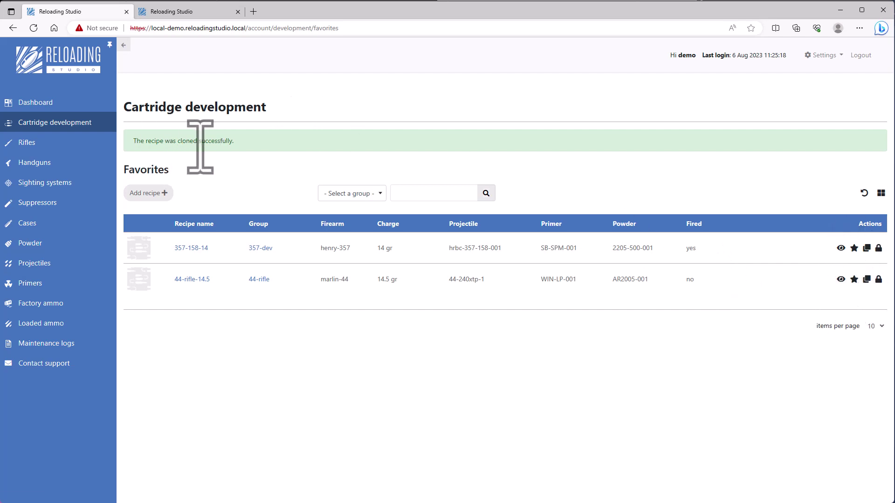
left_click(864, 193)
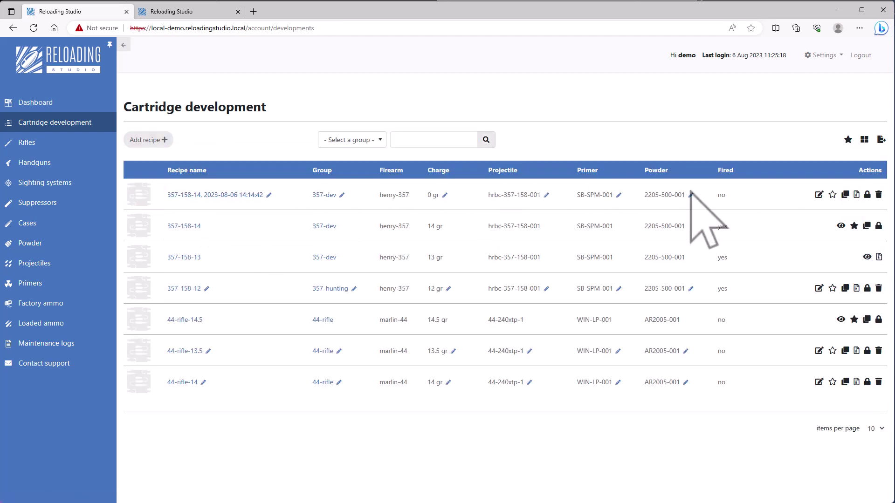
Step: Examine the charge weight and total cartridges loaded in the clone of recipe 357-158-14, and return to all recipes without changing it
left_click(232, 195)
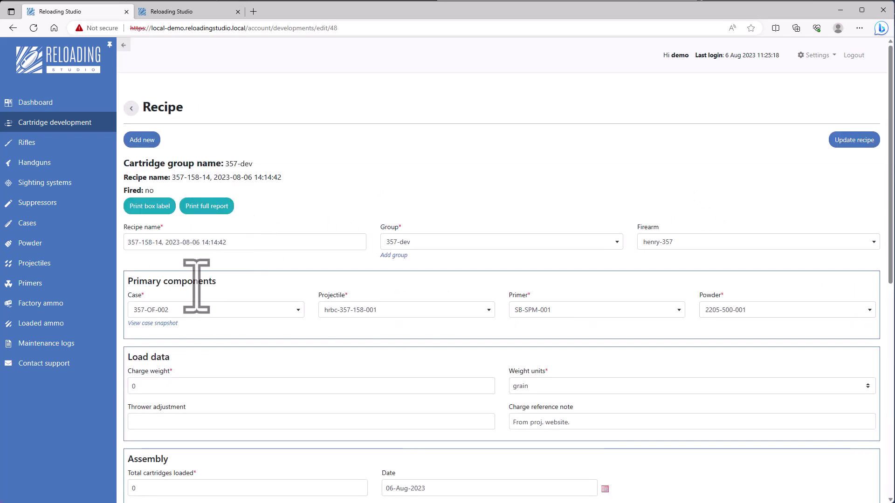
scroll(197, 286, "down", 4)
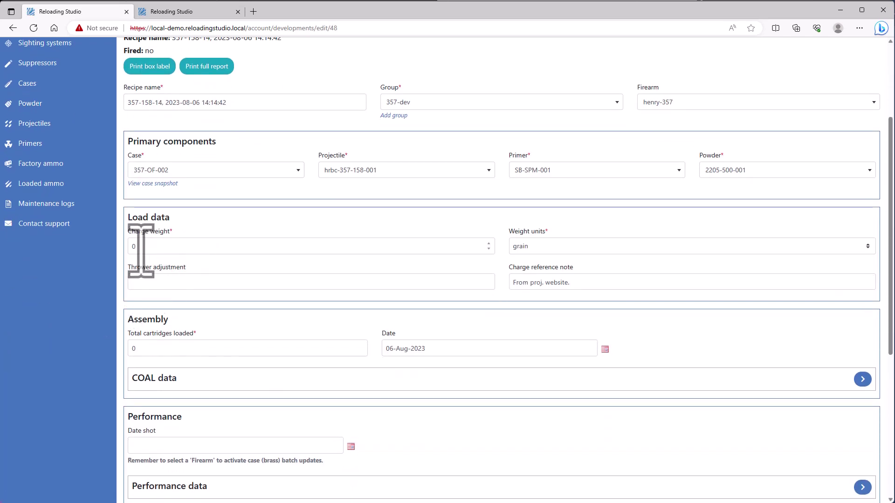
double_click(141, 251)
scroll(310, 296, "down", 3)
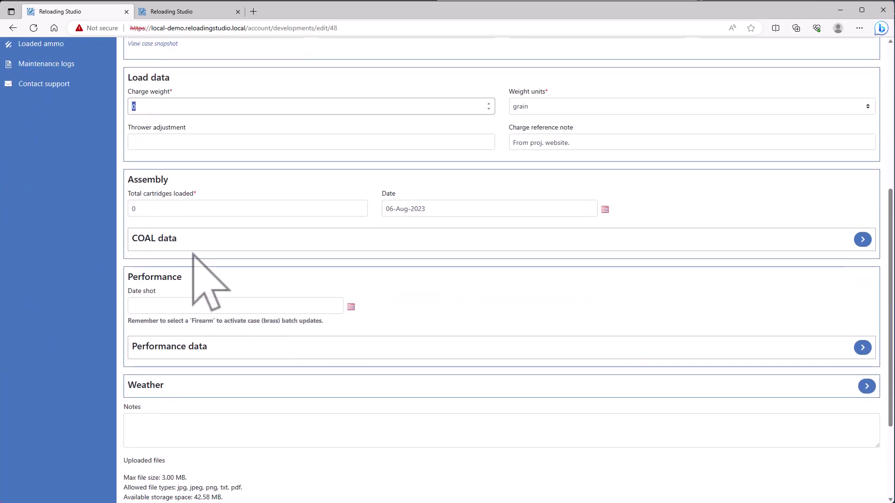
double_click(150, 212)
scroll(429, 355, "up", 3)
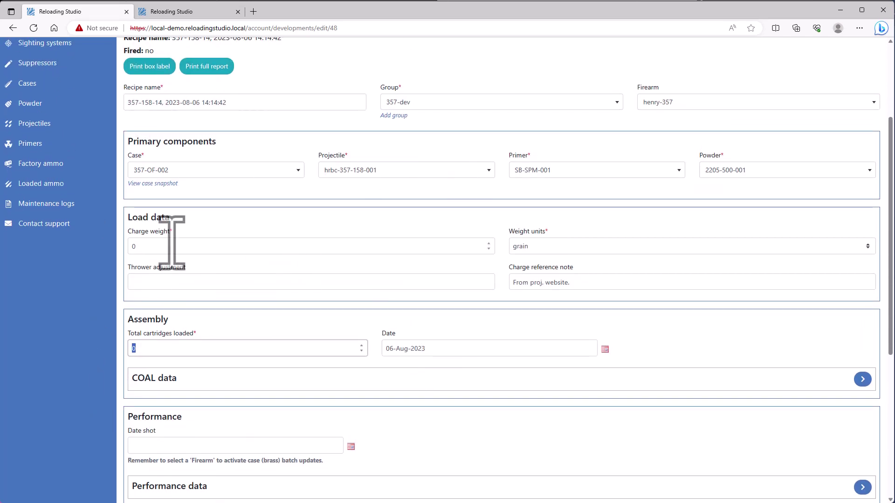
scroll(224, 373, "down", 2)
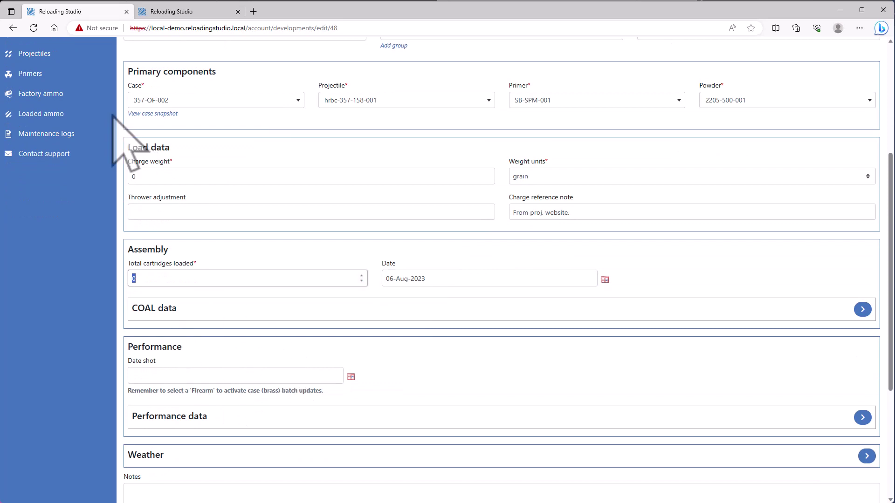
scroll(44, 195, "up", 5)
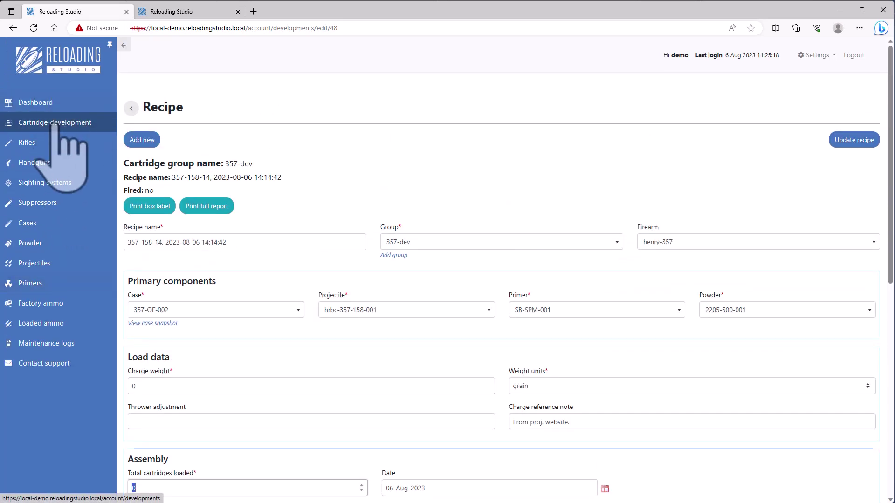
left_click(55, 123)
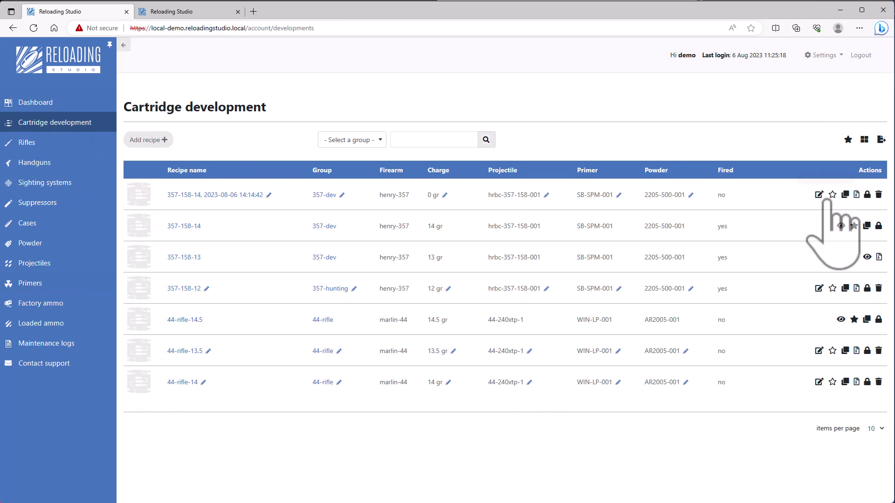